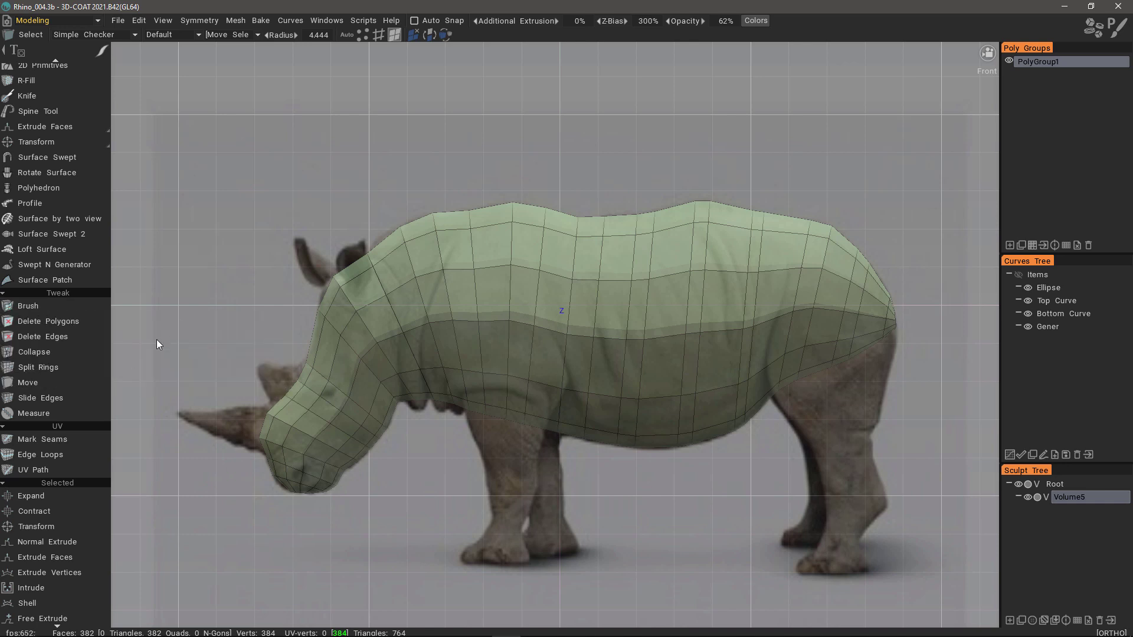
- Try deleting a complete vertical edge loop on the rear half of the rhino's torso with Delete Edges, and undo it
click(48, 337)
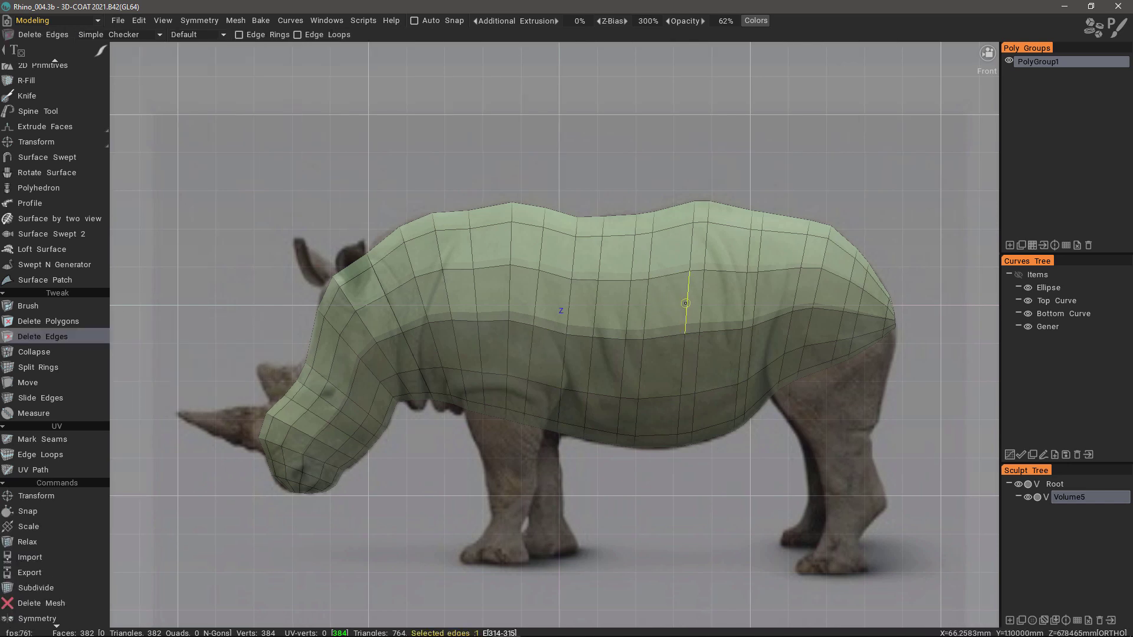
key(ctrl)
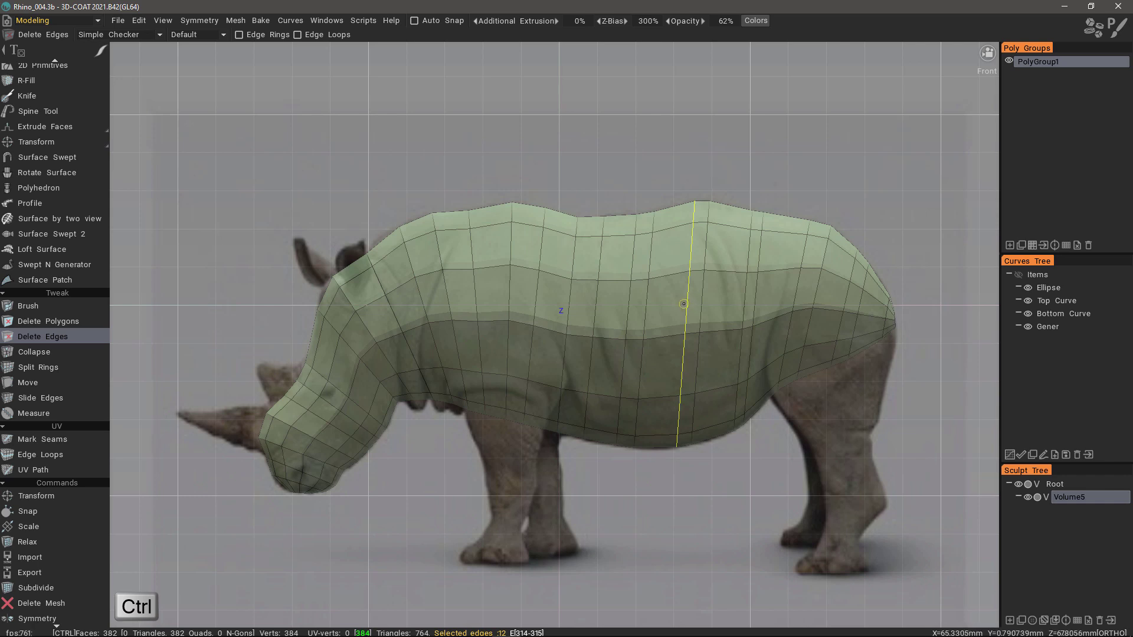
ctrl+click(683, 304)
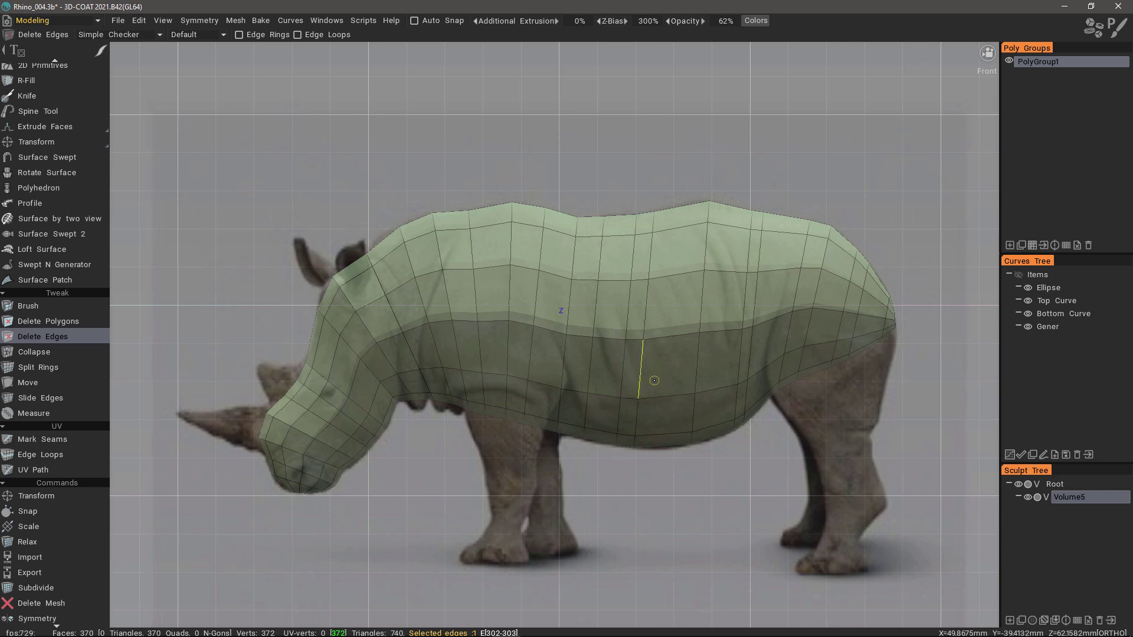
key(ctrl+z)
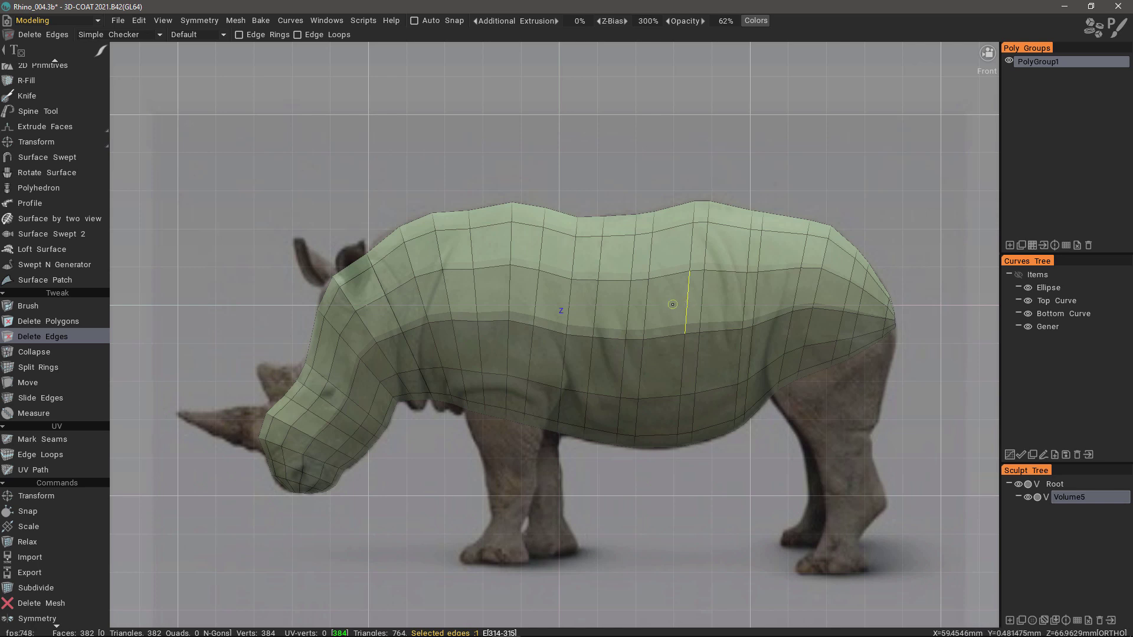
- Slide whole vertical edge loops along the rhino's torso with Slide Edges to space them more evenly
click(47, 397)
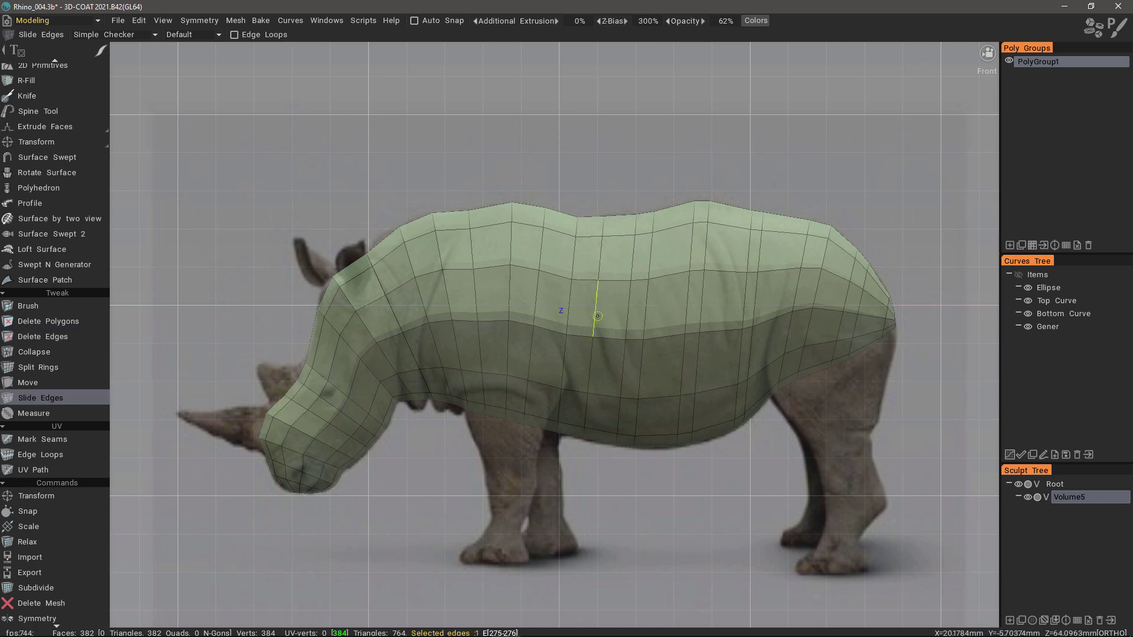
key(ctrl)
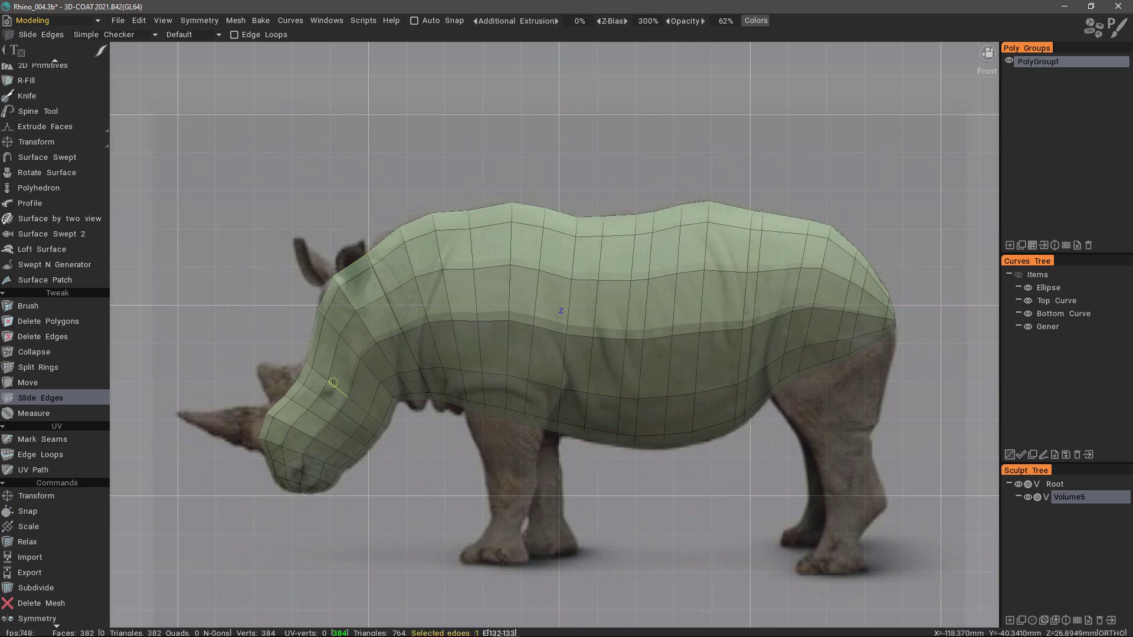
key(ctrl)
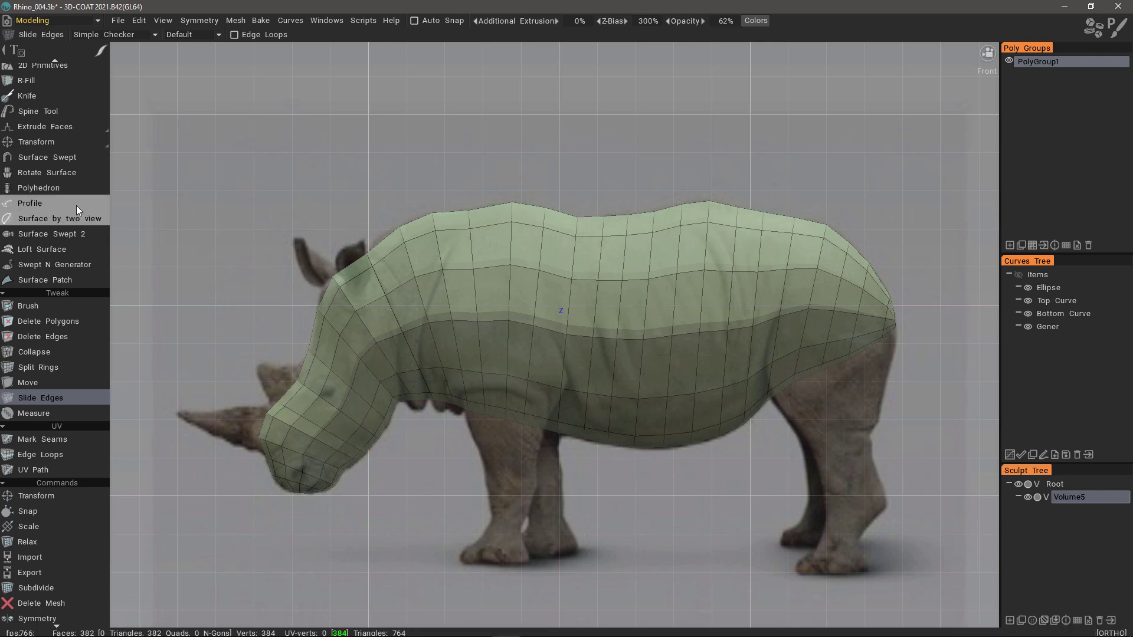
- Activate the Select tool, review its commands for faces and vertices, and set the selection mode to edges
scroll(78, 218, up, 1)
scroll(77, 218, up, 3)
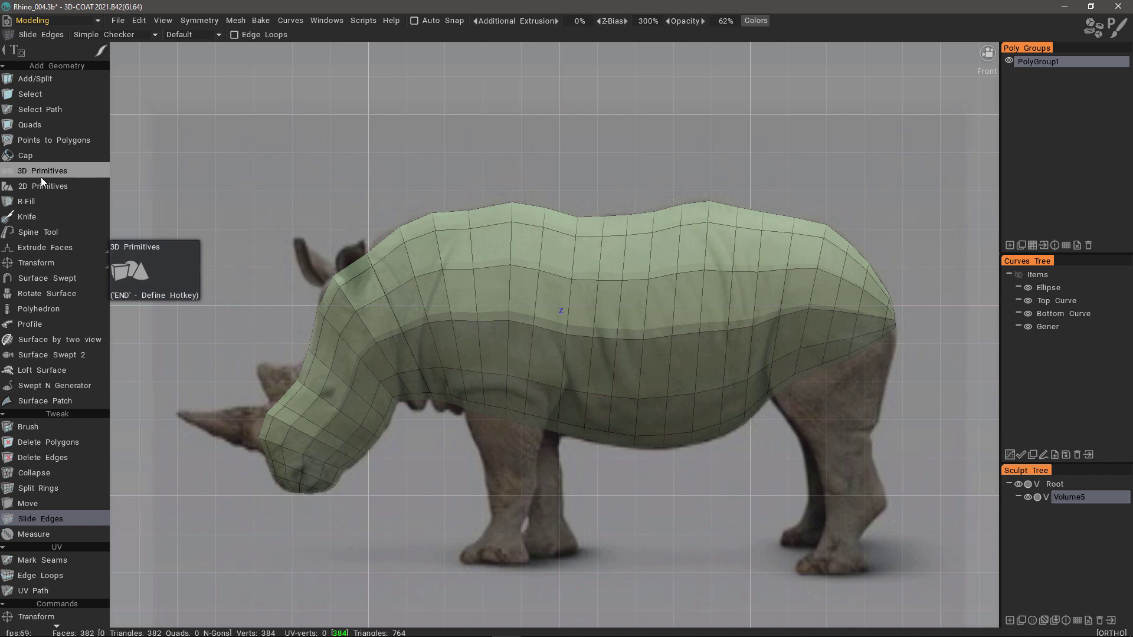
click(52, 93)
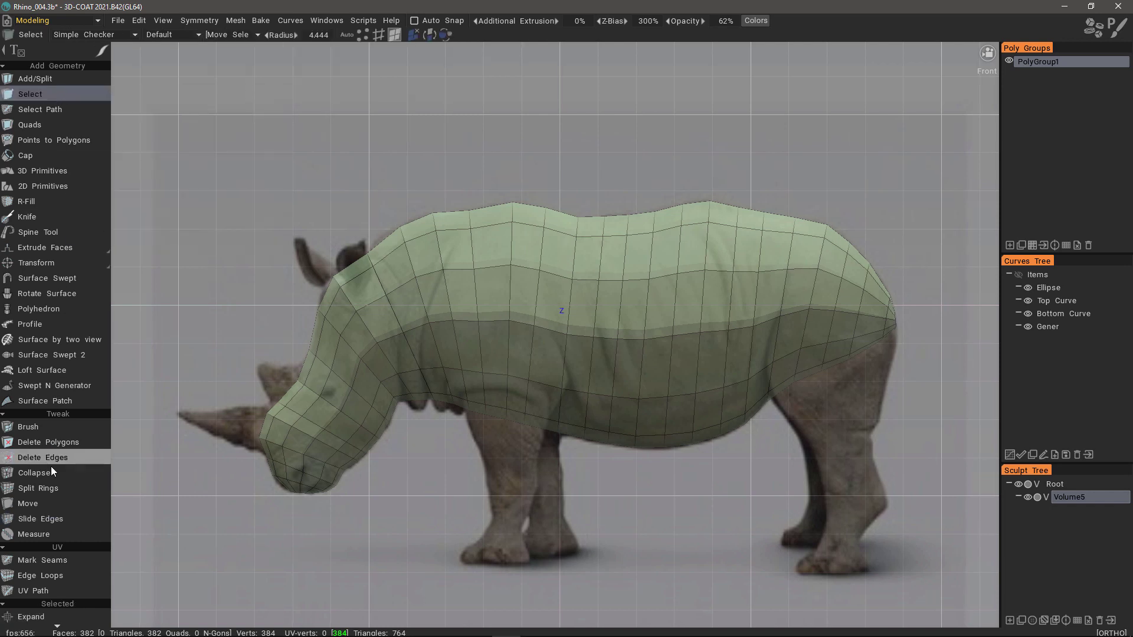
scroll(51, 466, down, 6)
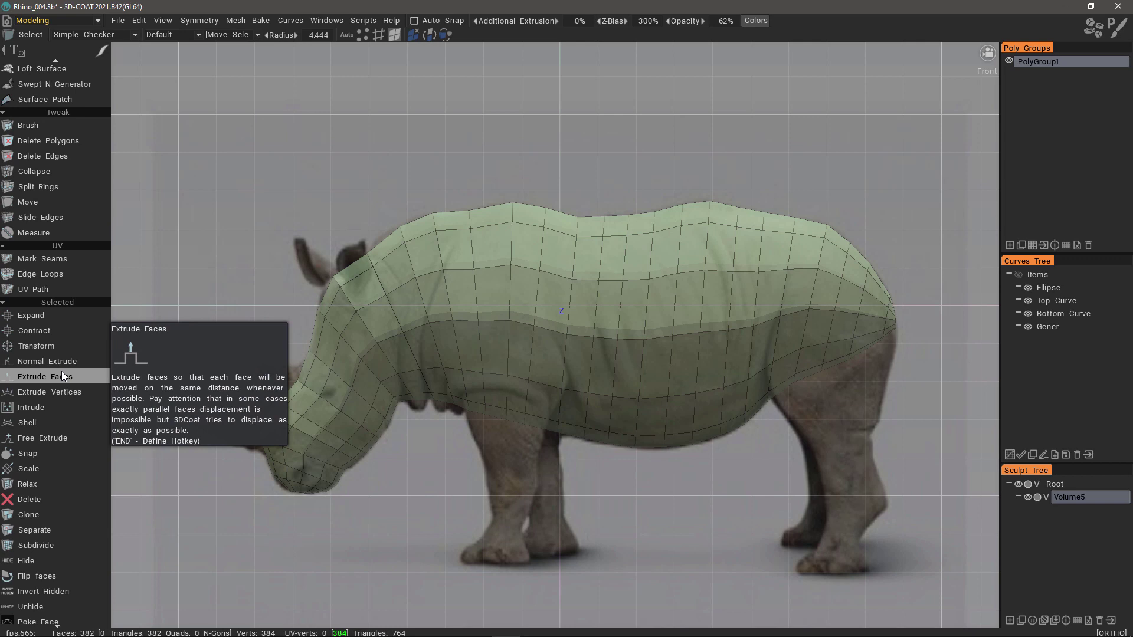
click(379, 35)
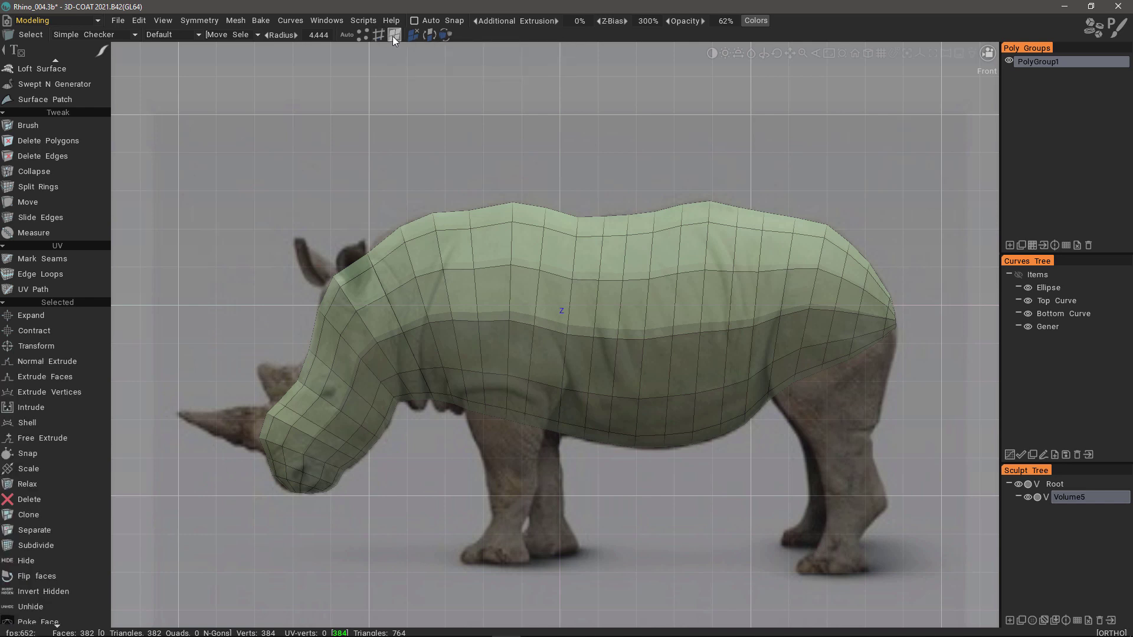
click(363, 36)
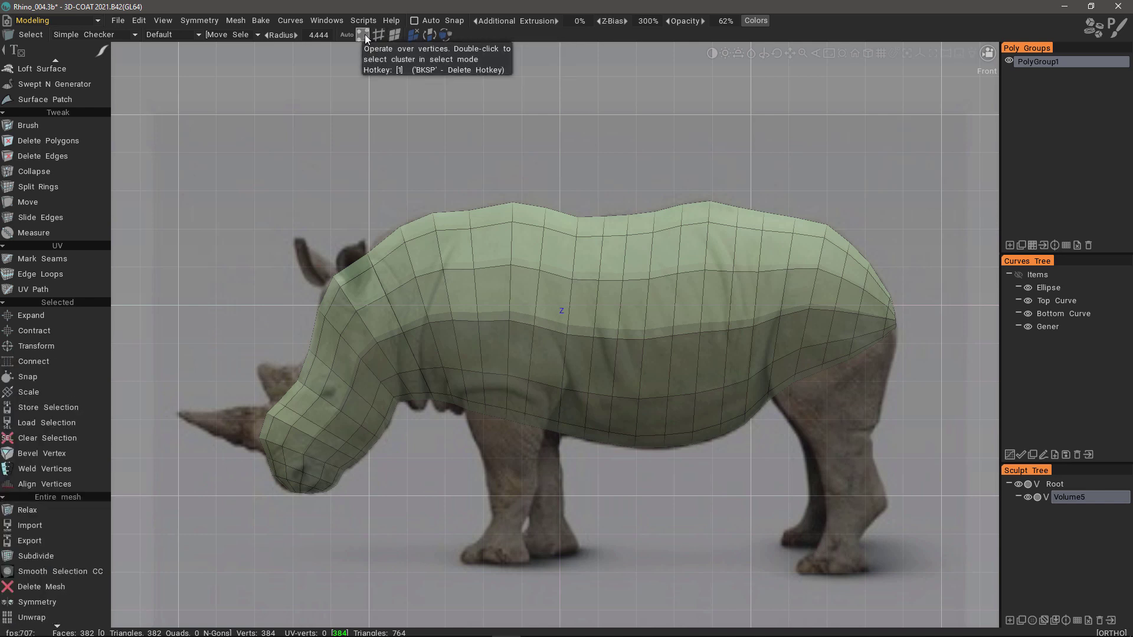
click(378, 35)
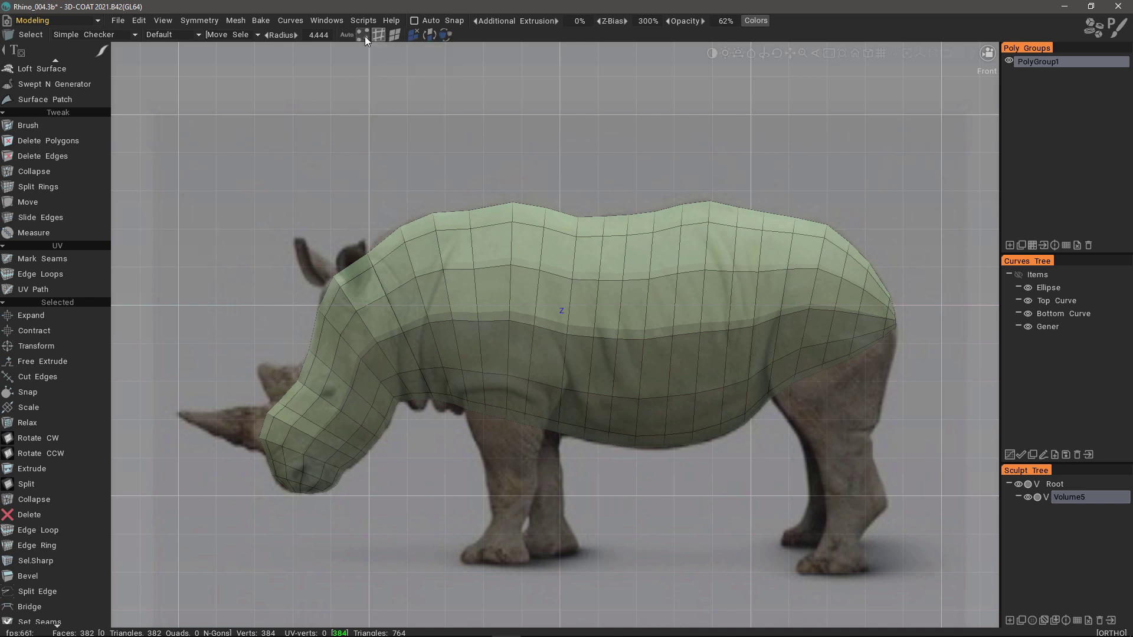
- Select the full edge loop just behind the rhino's neck and rotate it slightly clockwise with the Transform gizmo, making it more upright
key(End)
scroll(65, 186, up, 10)
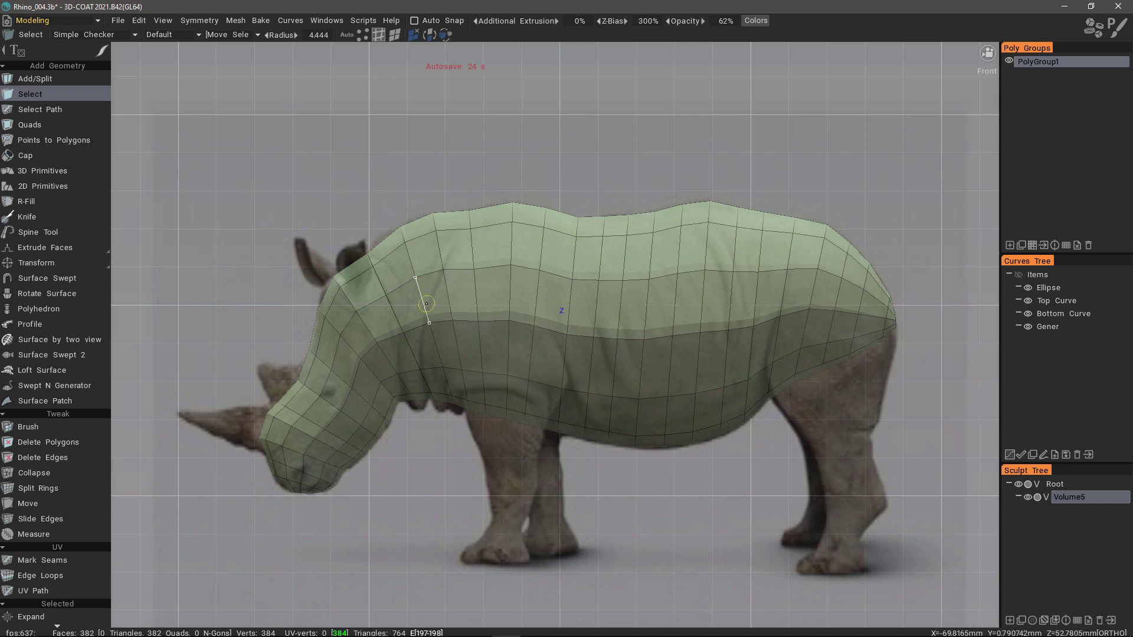
key(shift)
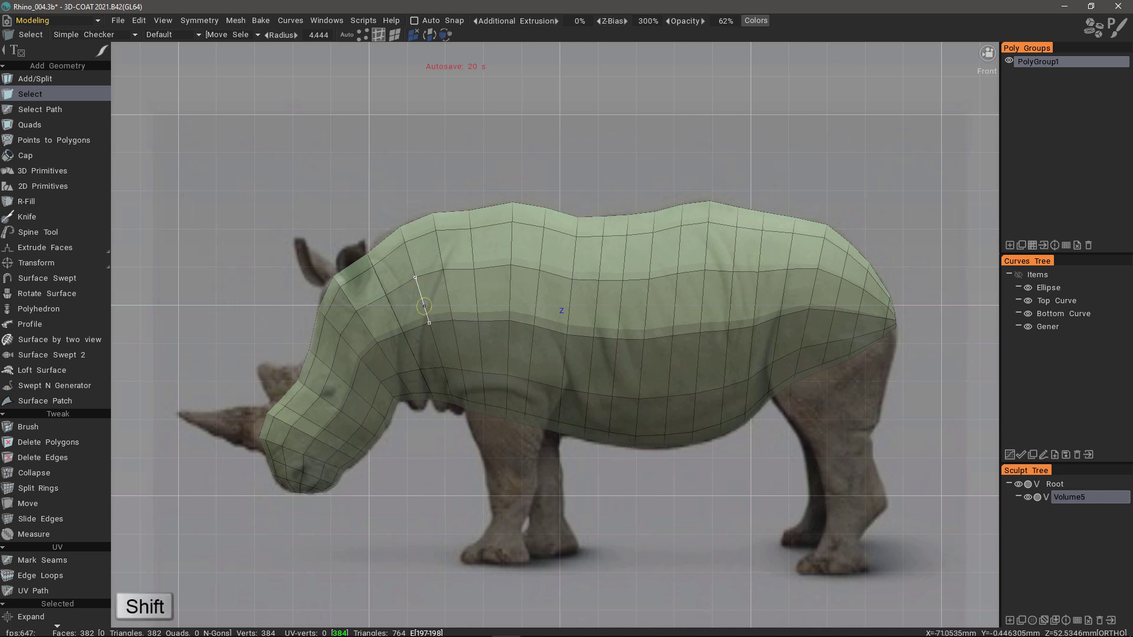
shift+double_click(424, 305)
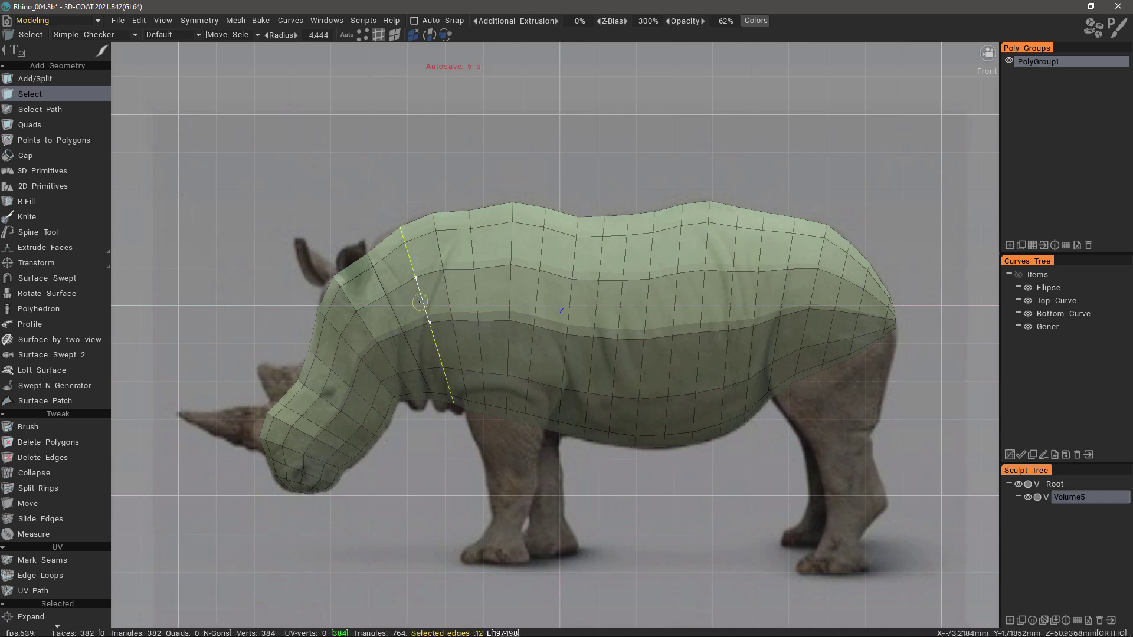
scroll(63, 398, down, 5)
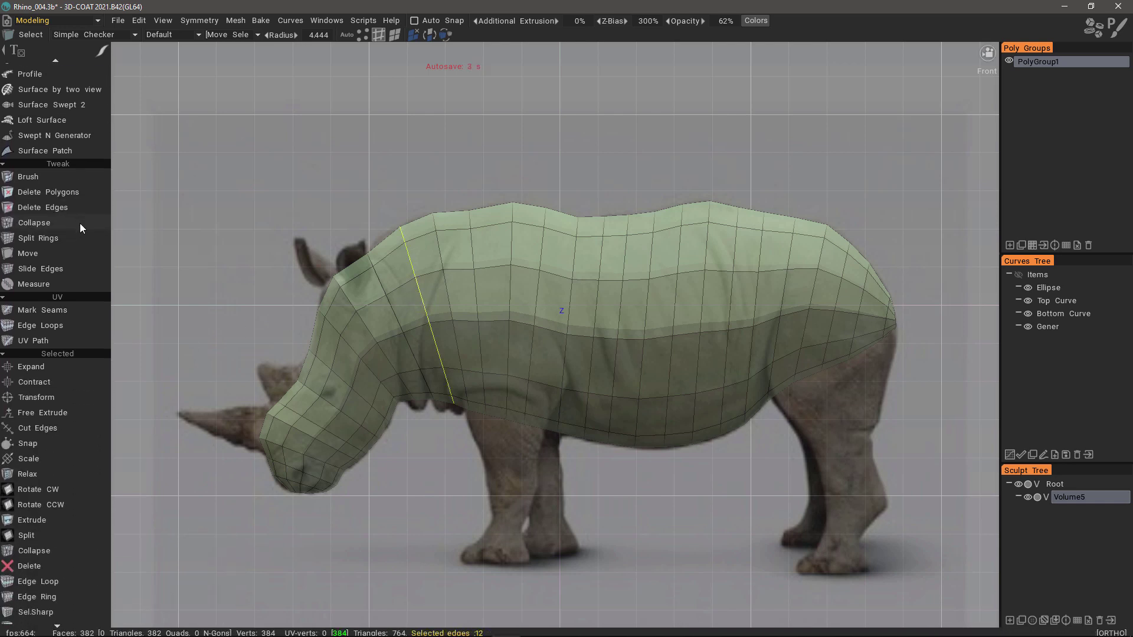
scroll(78, 212, down, 1)
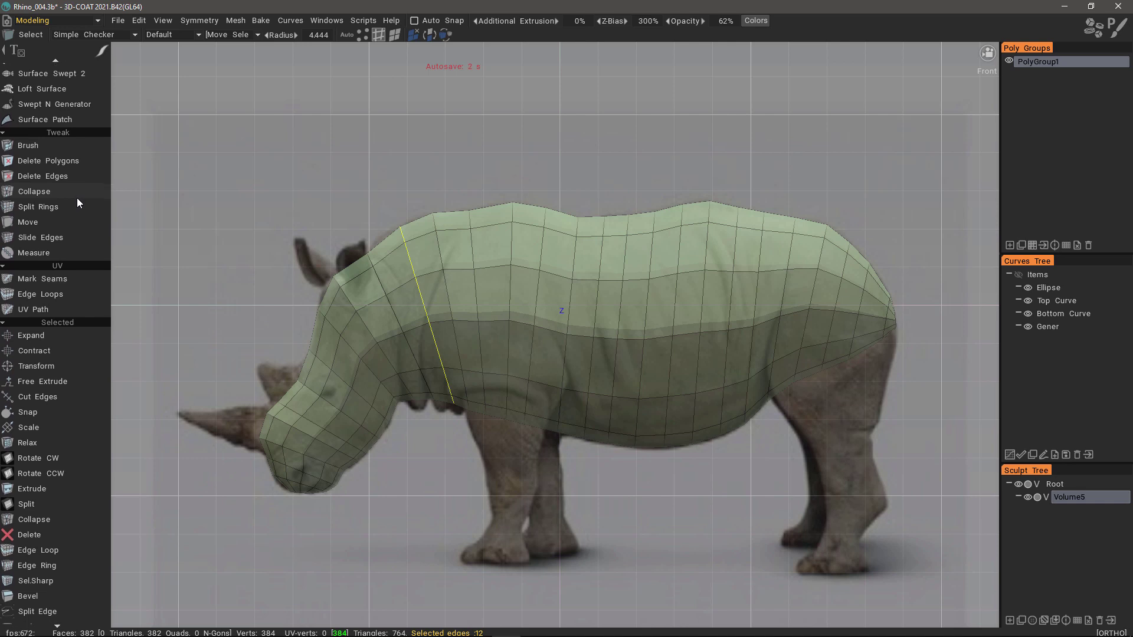
click(49, 367)
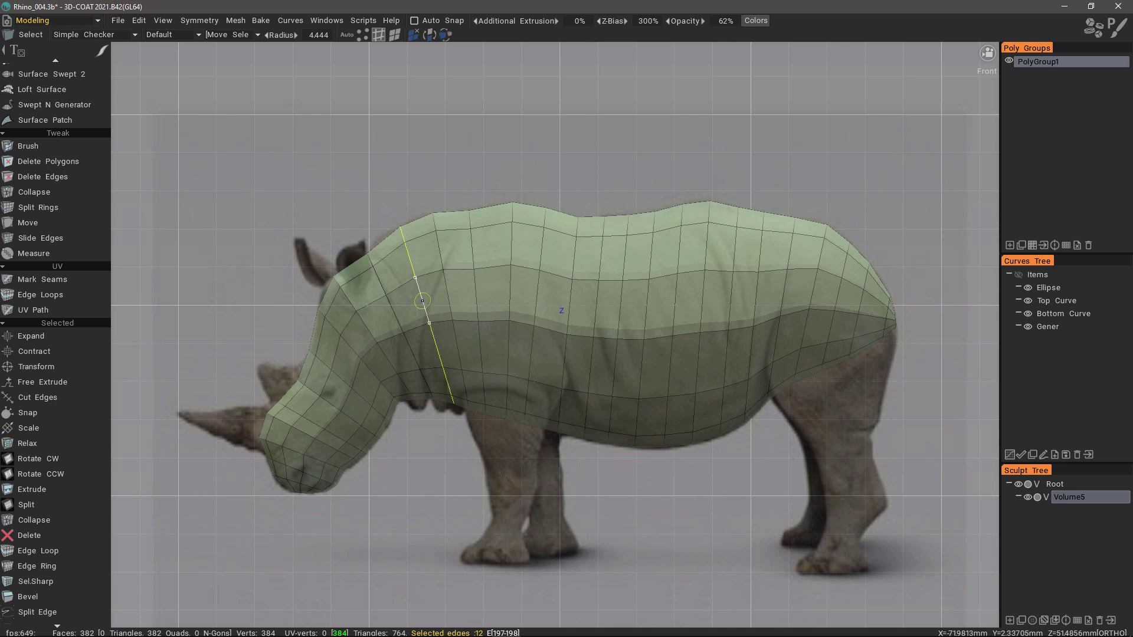
key(space)
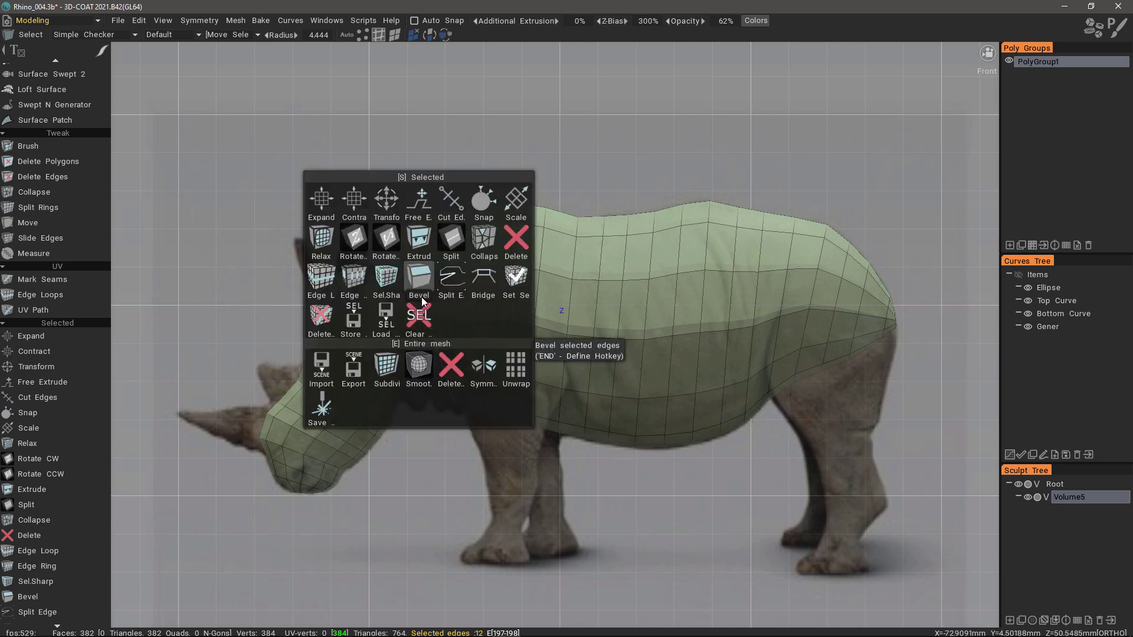
click(389, 200)
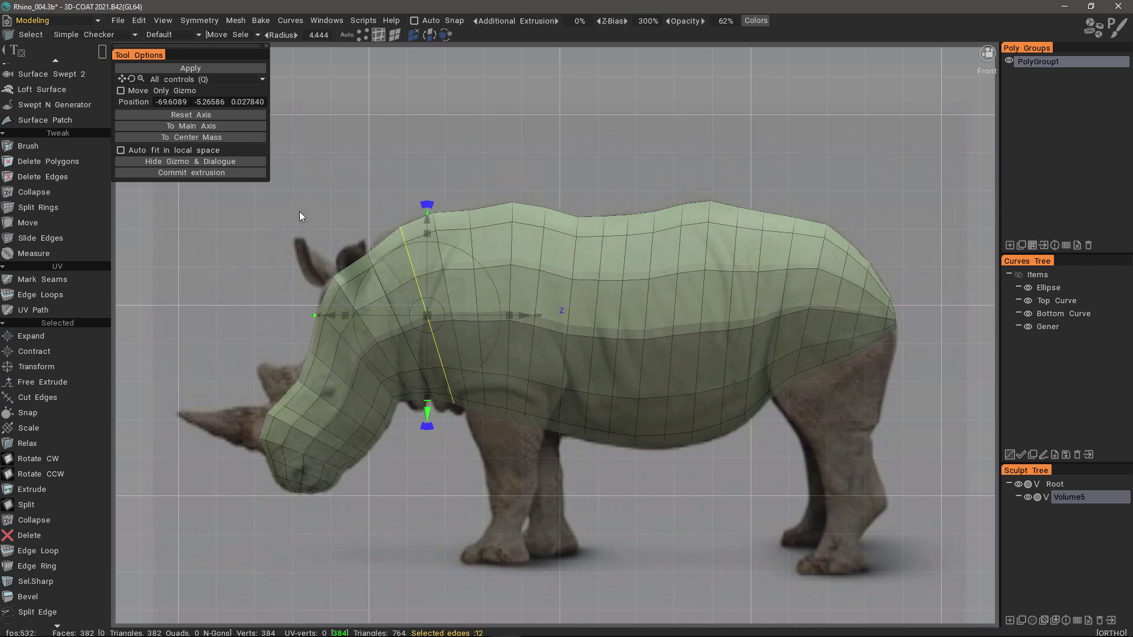
click(263, 80)
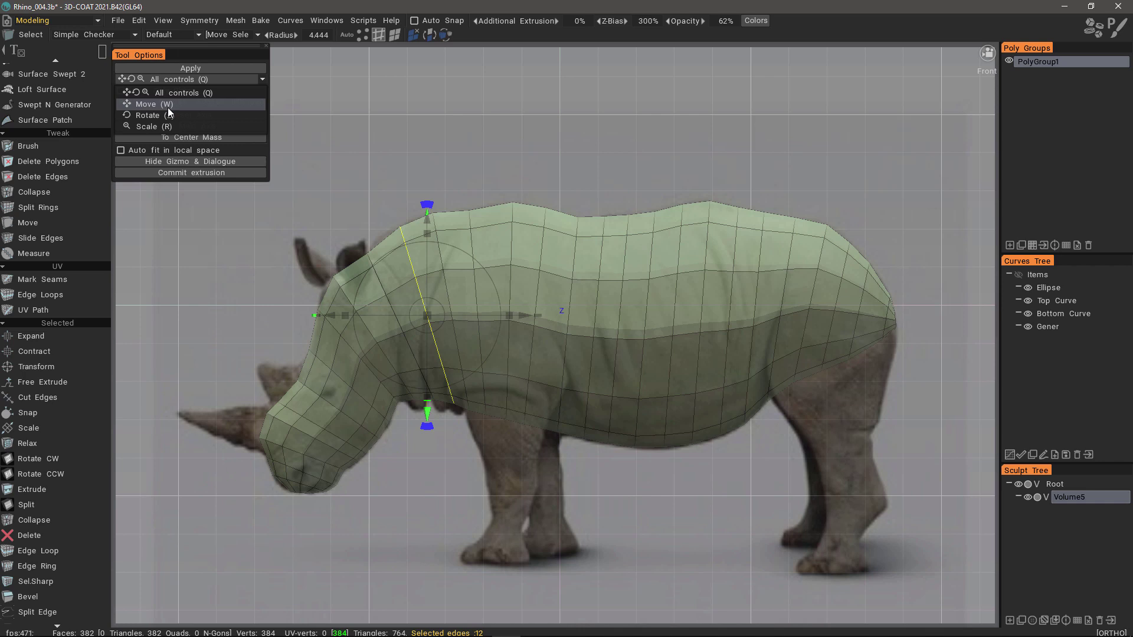
click(221, 79)
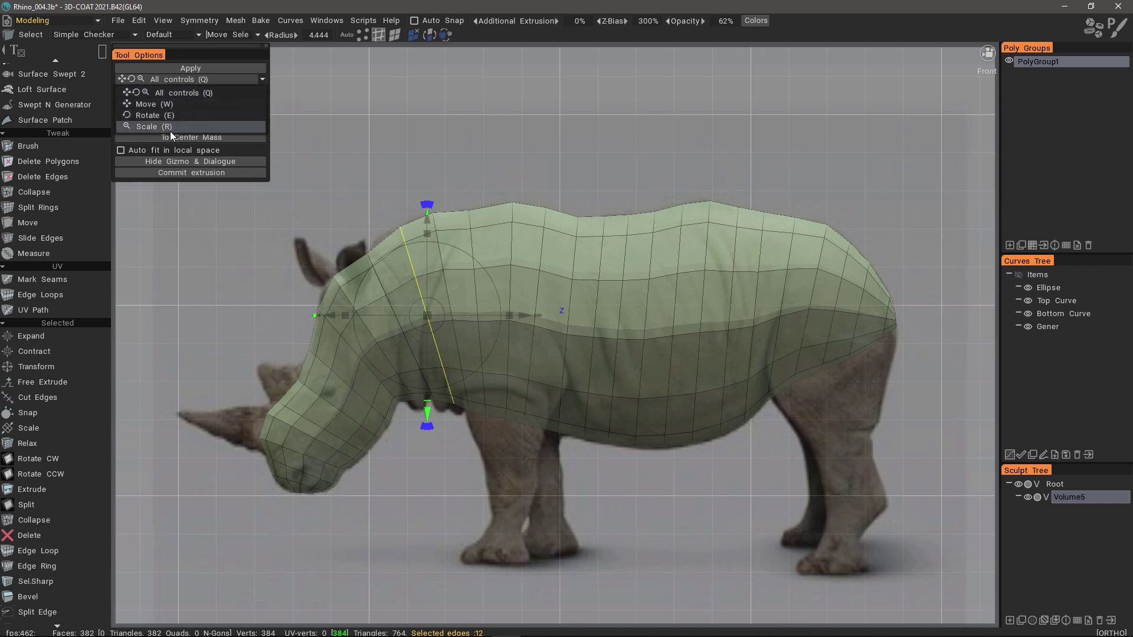
drag(429, 207, 453, 201)
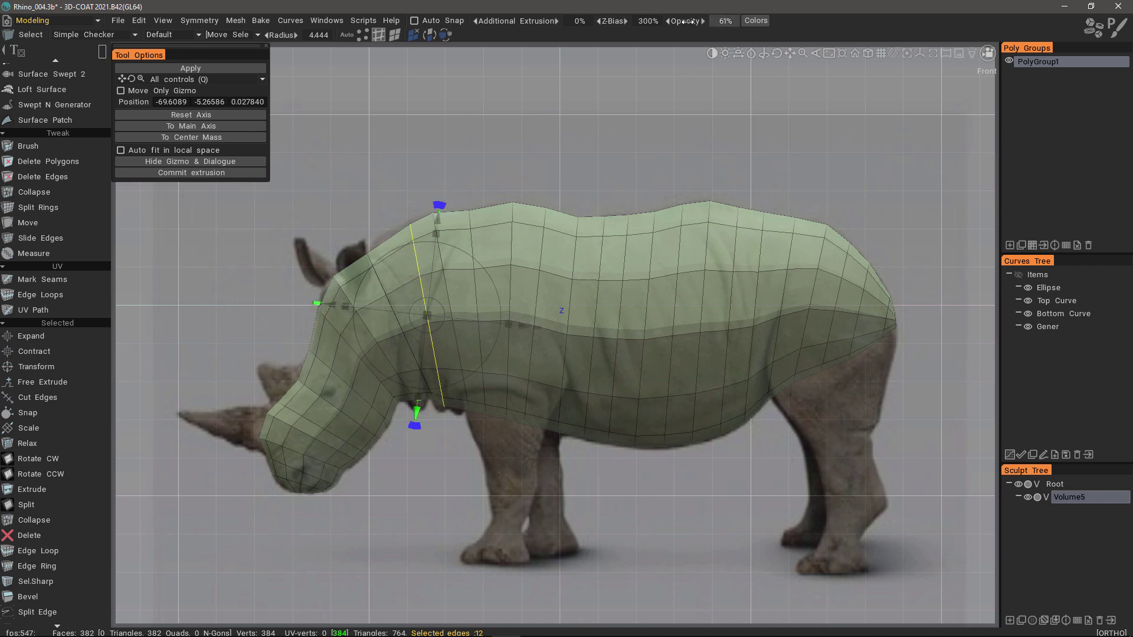
- Lower the mesh opacity to 26% and set the rhino reference image's opacity to 0.585
drag(686, 21, 648, 23)
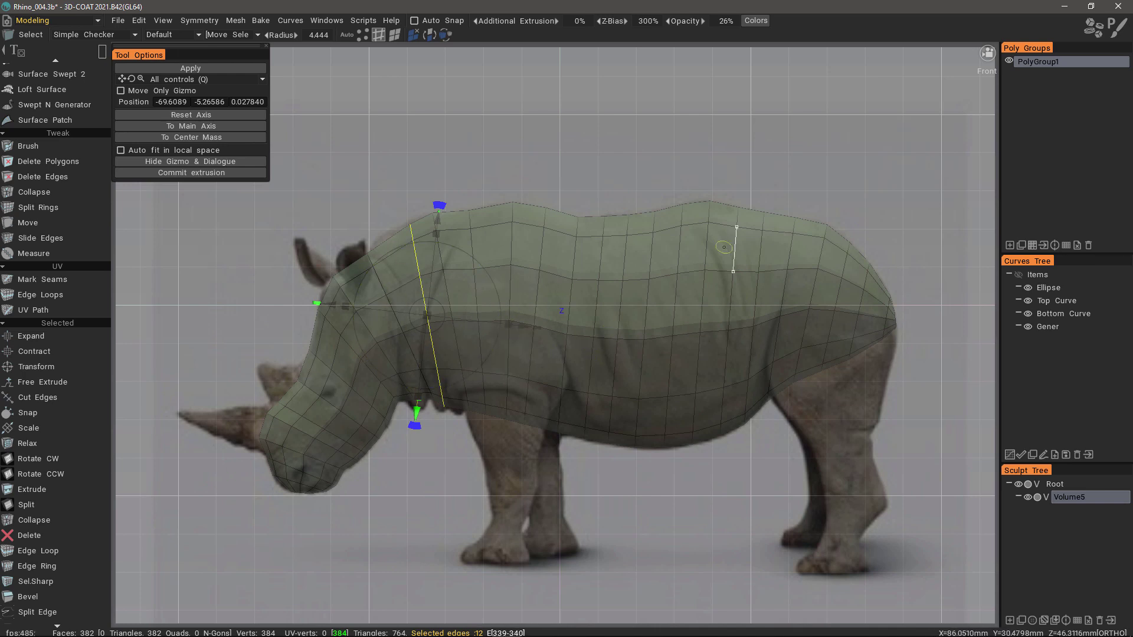
click(961, 54)
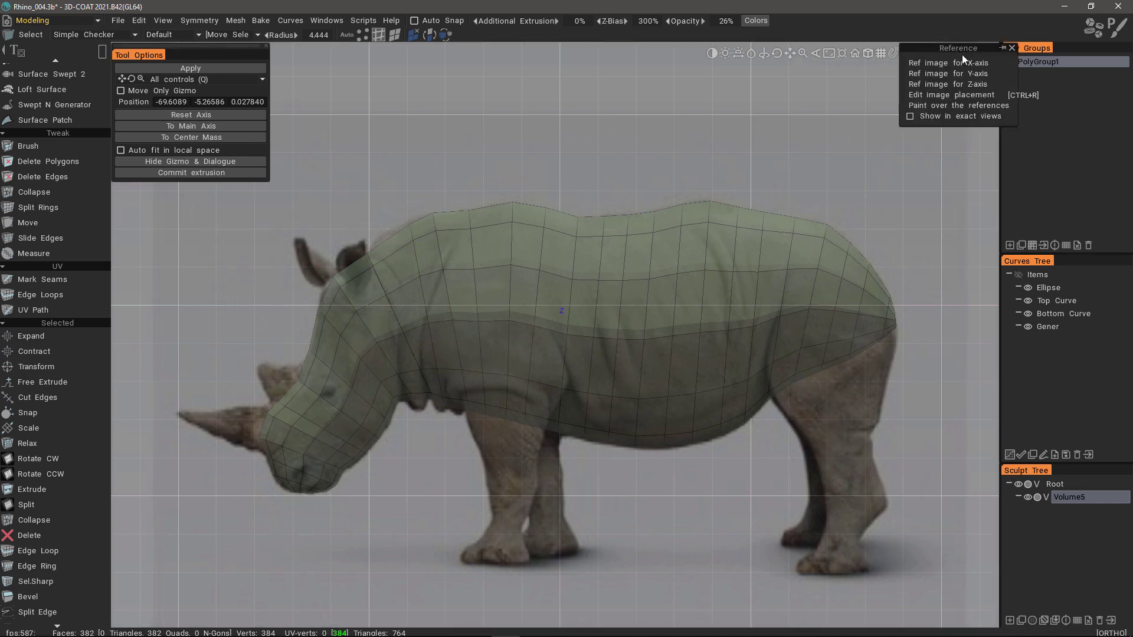
click(953, 95)
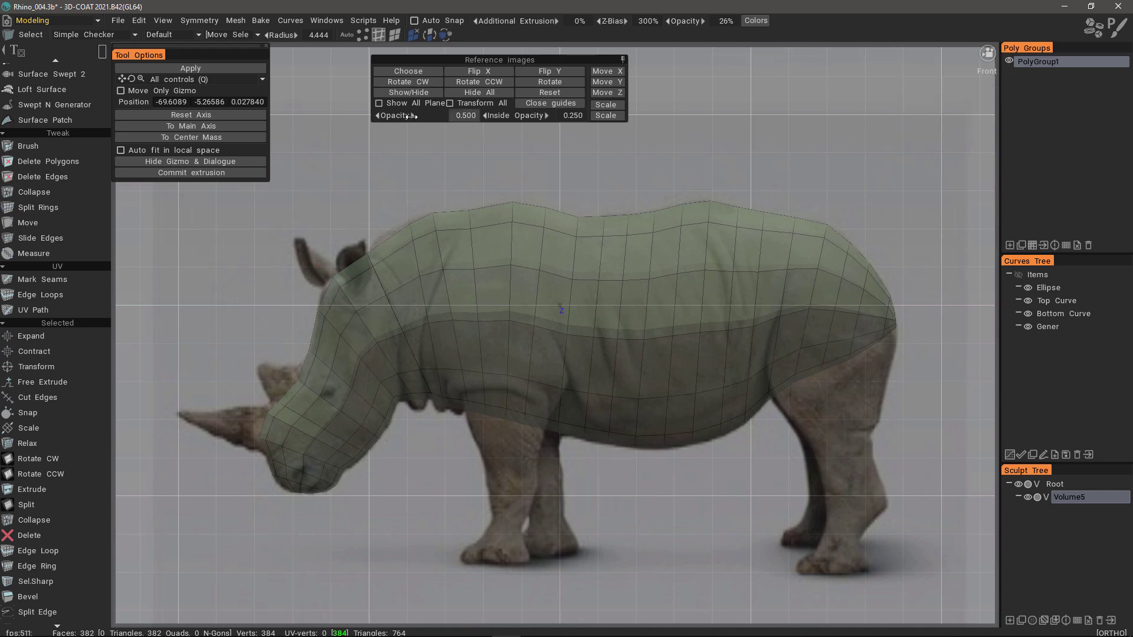
drag(411, 116, 404, 116)
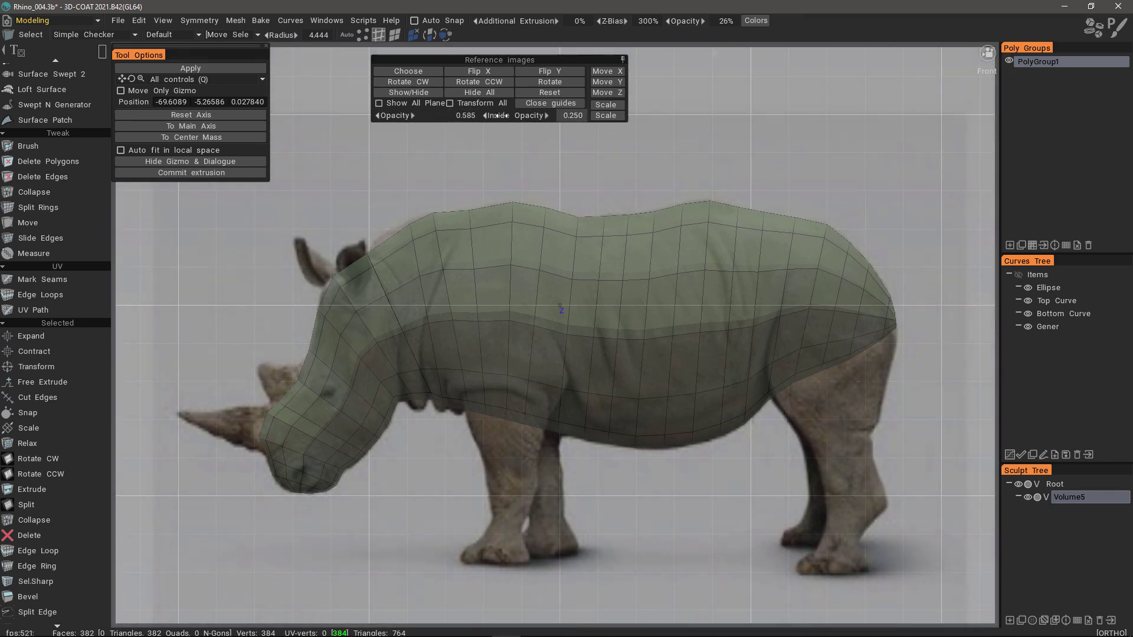